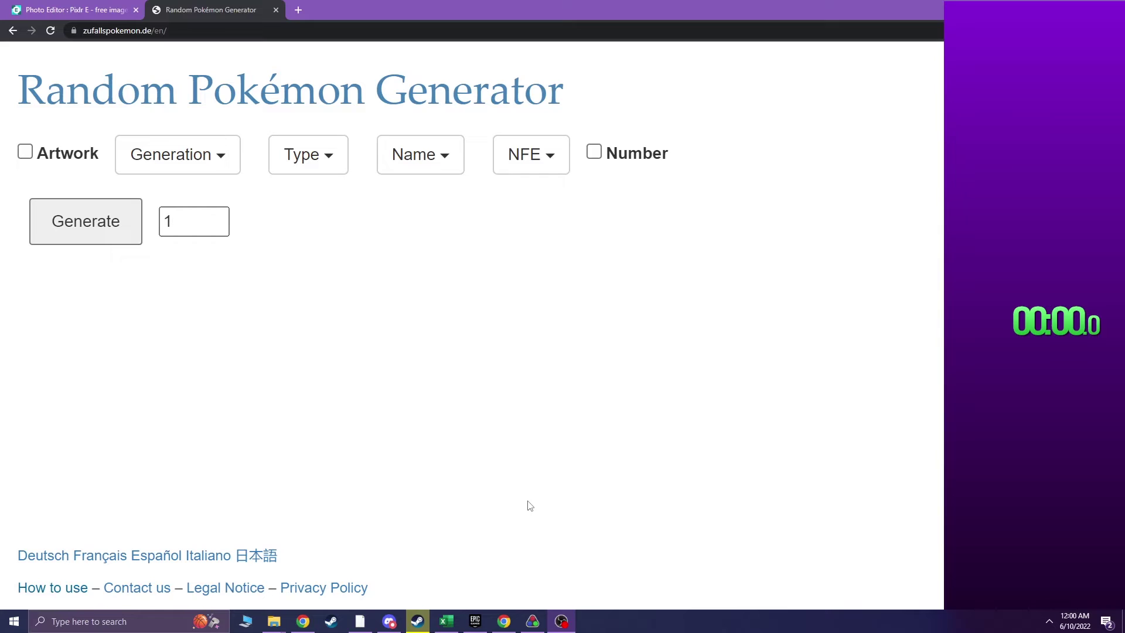
Step: Generate one random Pokémon with count 1, which yields Binacle
{"action": "left_click", "coordinate": [103, 224]}
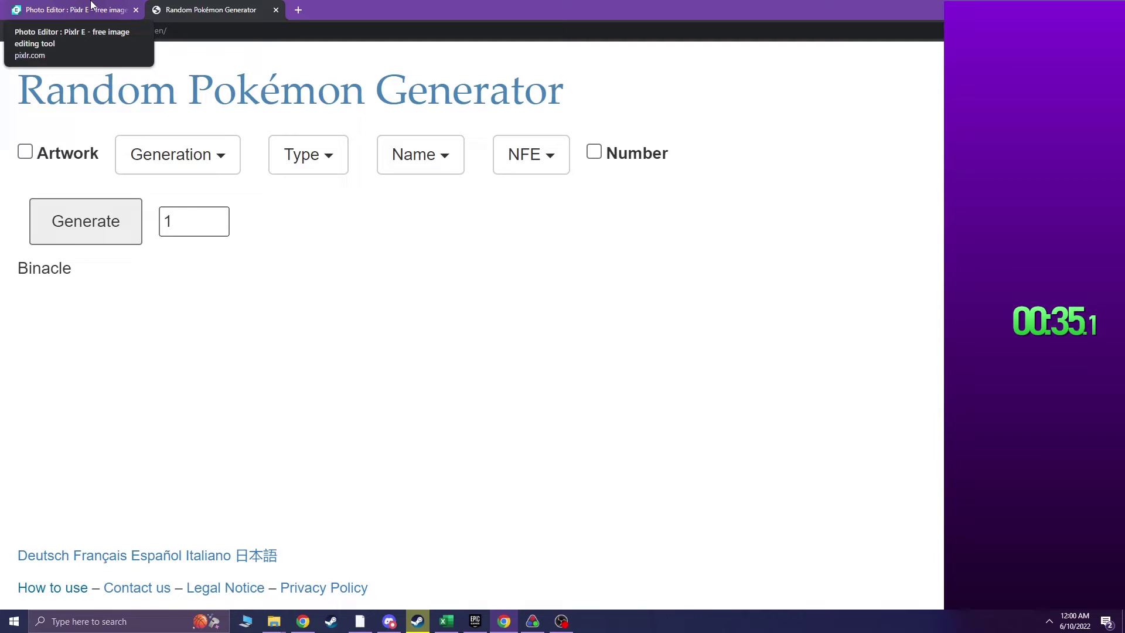
Step: Set up a black Pen tool with the Plain variant at size 10 in Pixlr E
{"action": "left_click", "coordinate": [91, 6]}
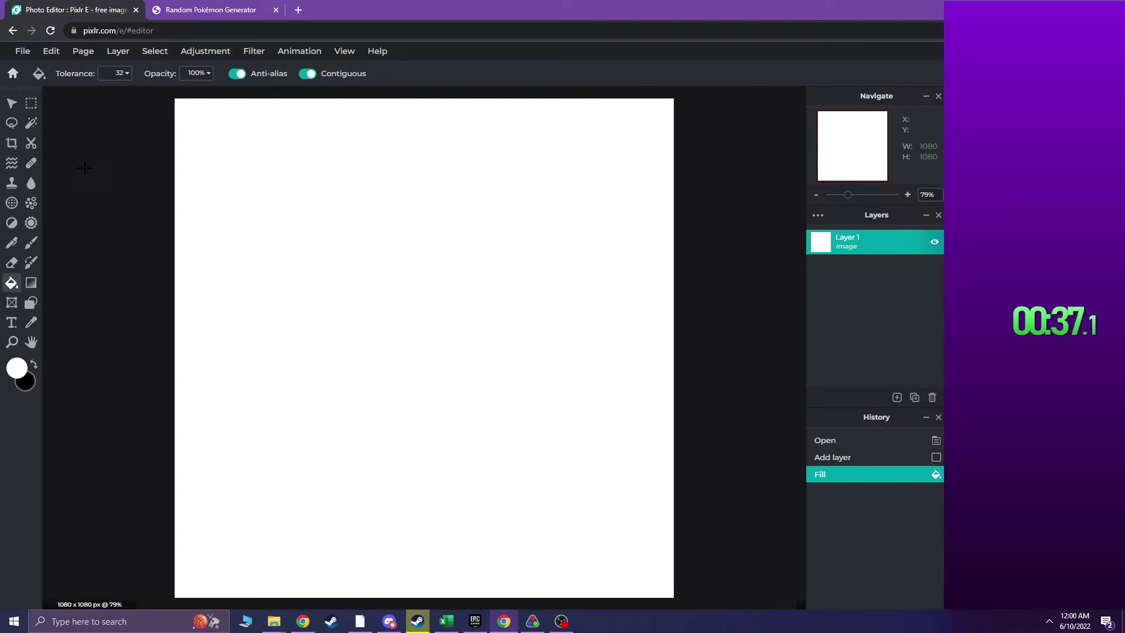
{"action": "left_click", "coordinate": [33, 364]}
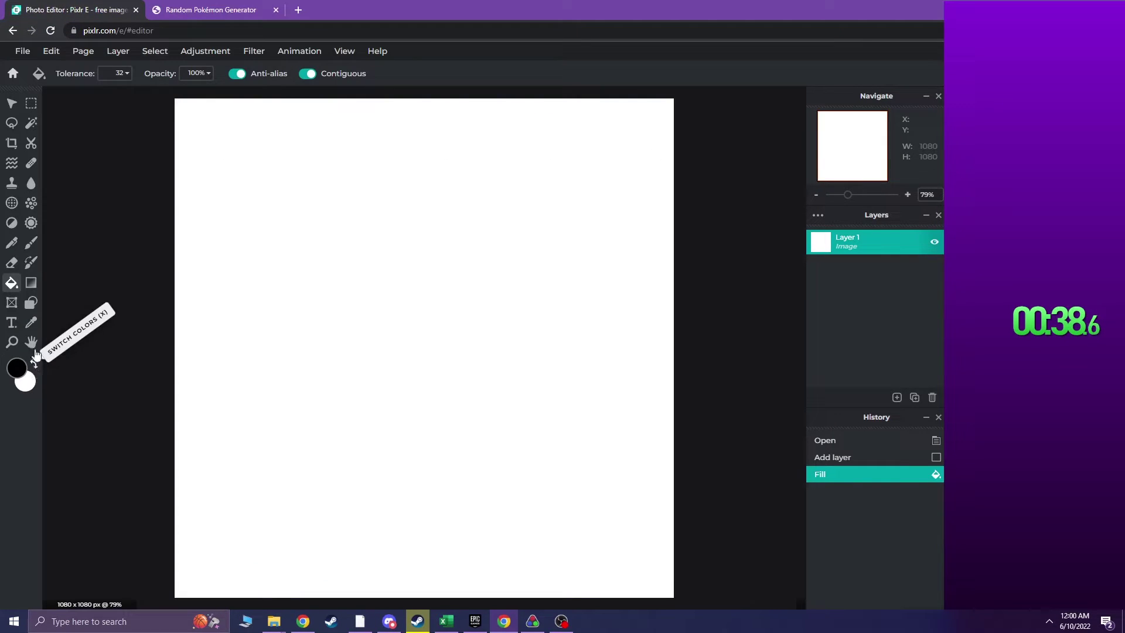
{"action": "left_click", "coordinate": [18, 249]}
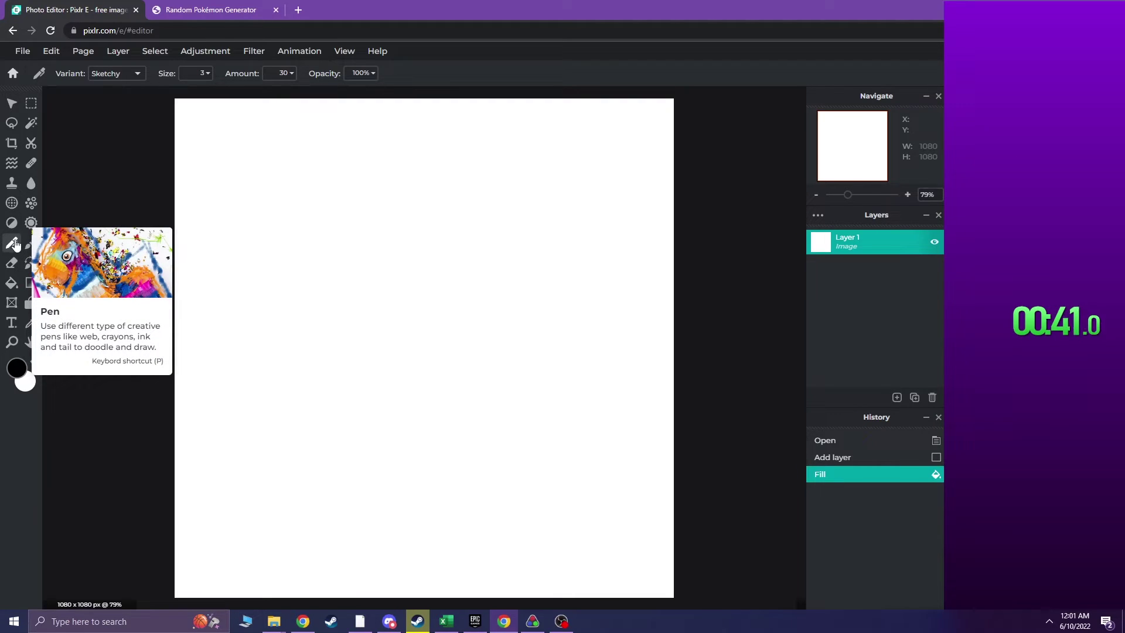
{"action": "left_click", "coordinate": [117, 73]}
{"action": "left_click", "coordinate": [116, 93]}
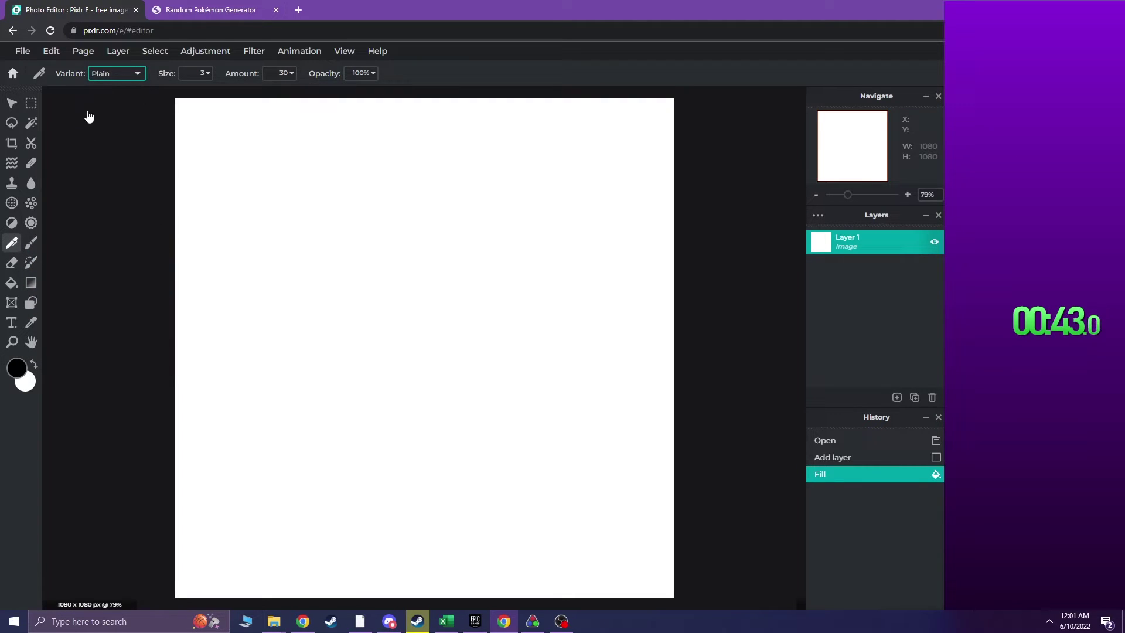
{"action": "left_click", "coordinate": [195, 75]}
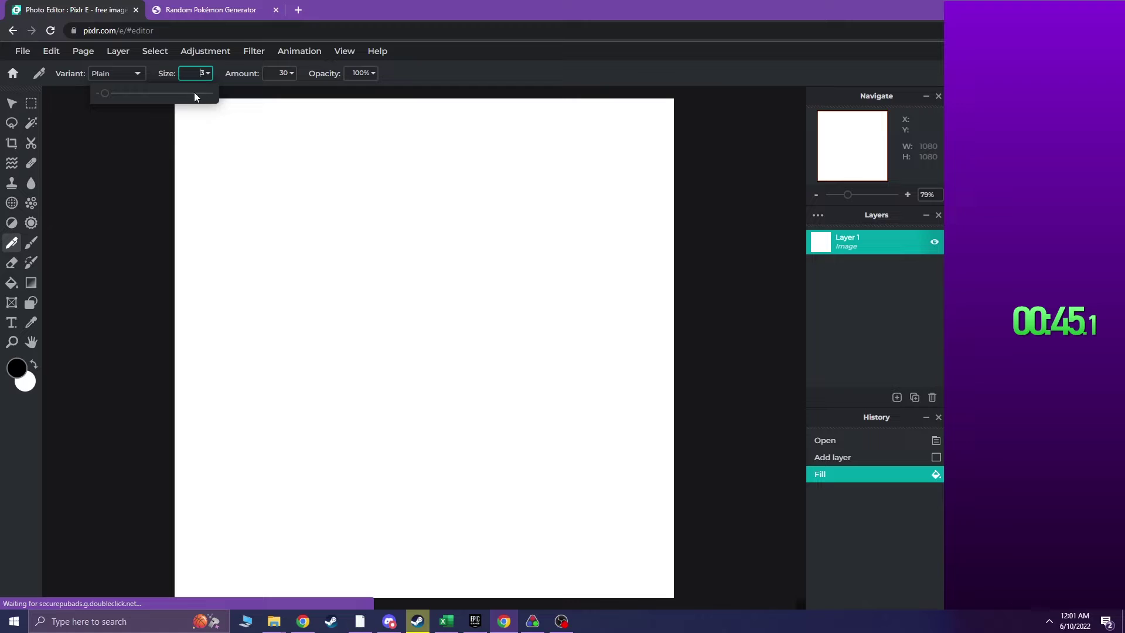
{"action": "left_click_drag", "start_coordinate": [118, 96], "coordinate": [121, 99]}
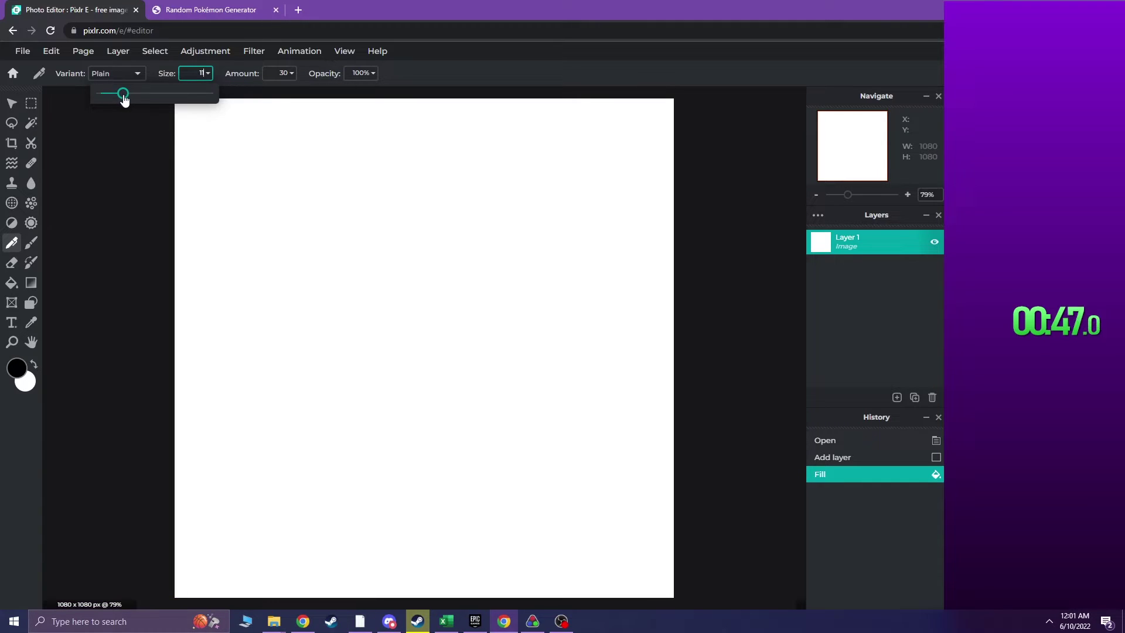
{"action": "left_click", "coordinate": [387, 419]}
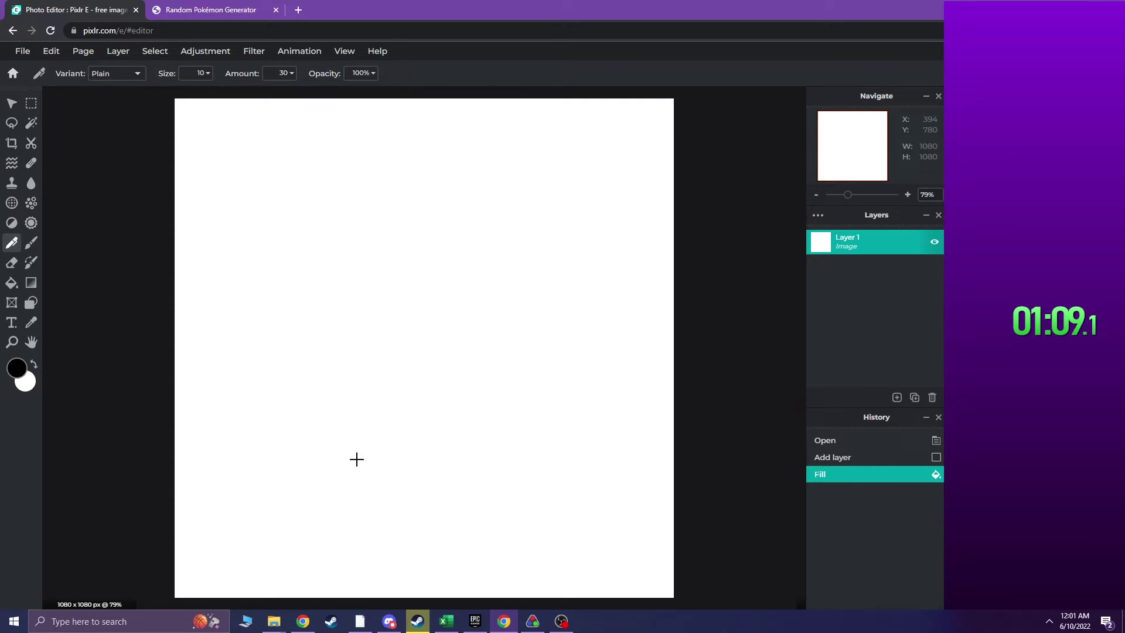
Step: Outline a rectangular rock with left and right shell lobes and two curved worms above
{"action": "mouse_move", "coordinate": [329, 479]}
{"action": "left_mouse_down"}
{"action": "mouse_move", "coordinate": [324, 383]}
{"action": "mouse_move", "coordinate": [558, 382]}
{"action": "mouse_move", "coordinate": [558, 484]}
{"action": "mouse_move", "coordinate": [328, 476]}
{"action": "left_mouse_up"}
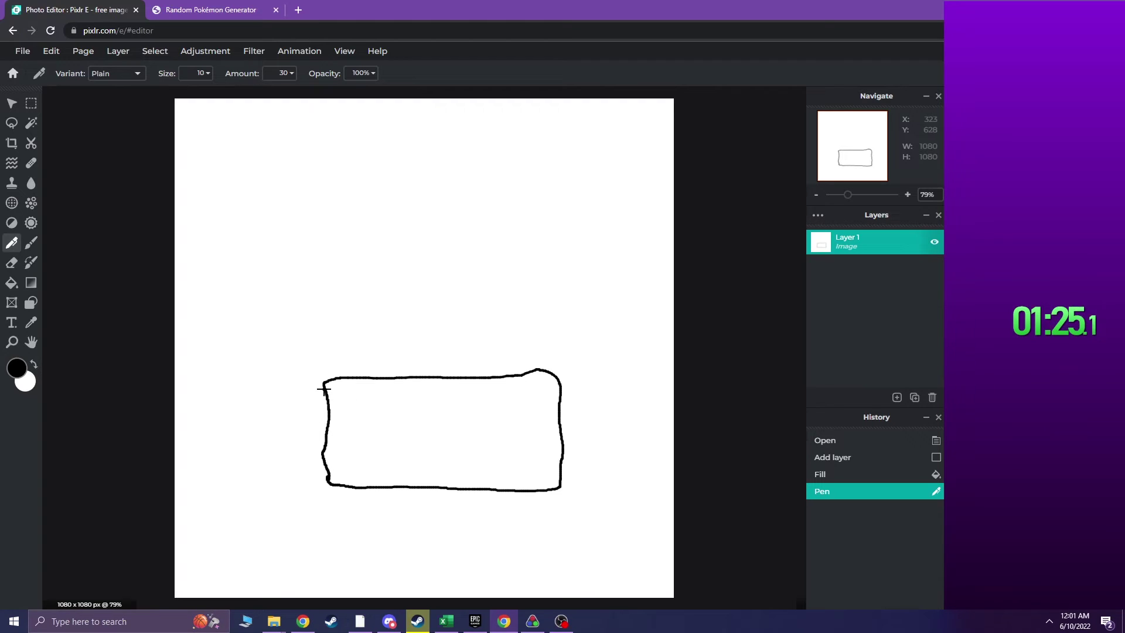
{"action": "mouse_move", "coordinate": [323, 387]}
{"action": "left_mouse_down"}
{"action": "mouse_move", "coordinate": [298, 374]}
{"action": "mouse_move", "coordinate": [281, 381]}
{"action": "mouse_move", "coordinate": [283, 455]}
{"action": "mouse_move", "coordinate": [303, 476]}
{"action": "mouse_move", "coordinate": [331, 478]}
{"action": "left_mouse_up"}
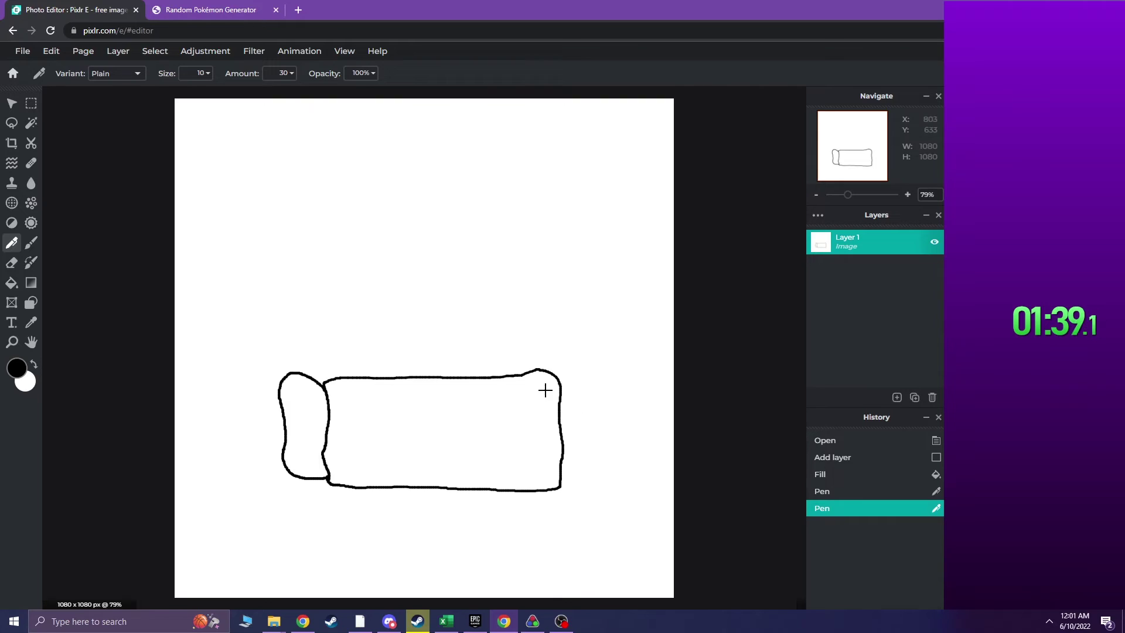
{"action": "mouse_move", "coordinate": [560, 382]}
{"action": "left_mouse_down"}
{"action": "mouse_move", "coordinate": [588, 378]}
{"action": "mouse_move", "coordinate": [558, 479]}
{"action": "left_mouse_up"}
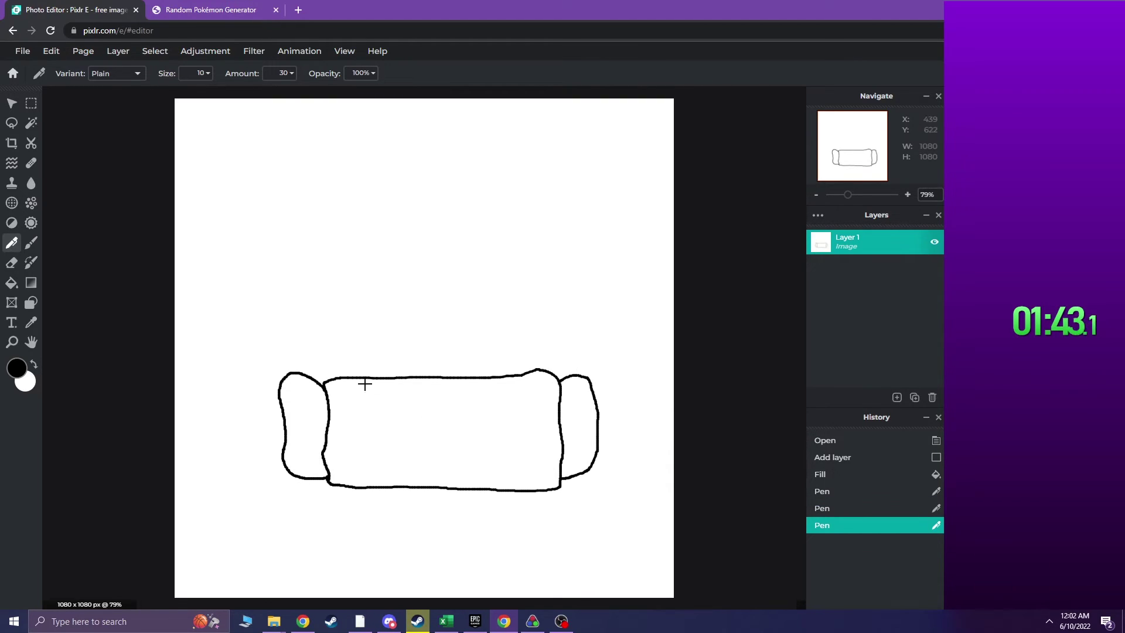
{"action": "mouse_move", "coordinate": [297, 372]}
{"action": "left_mouse_down"}
{"action": "mouse_move", "coordinate": [346, 241]}
{"action": "mouse_move", "coordinate": [392, 229]}
{"action": "mouse_move", "coordinate": [307, 375]}
{"action": "left_mouse_up"}
{"action": "mouse_move", "coordinate": [579, 375]}
{"action": "left_mouse_down"}
{"action": "mouse_move", "coordinate": [580, 326]}
{"action": "mouse_move", "coordinate": [540, 237]}
{"action": "mouse_move", "coordinate": [510, 246]}
{"action": "mouse_move", "coordinate": [540, 277]}
{"action": "mouse_move", "coordinate": [566, 380]}
{"action": "left_mouse_up"}
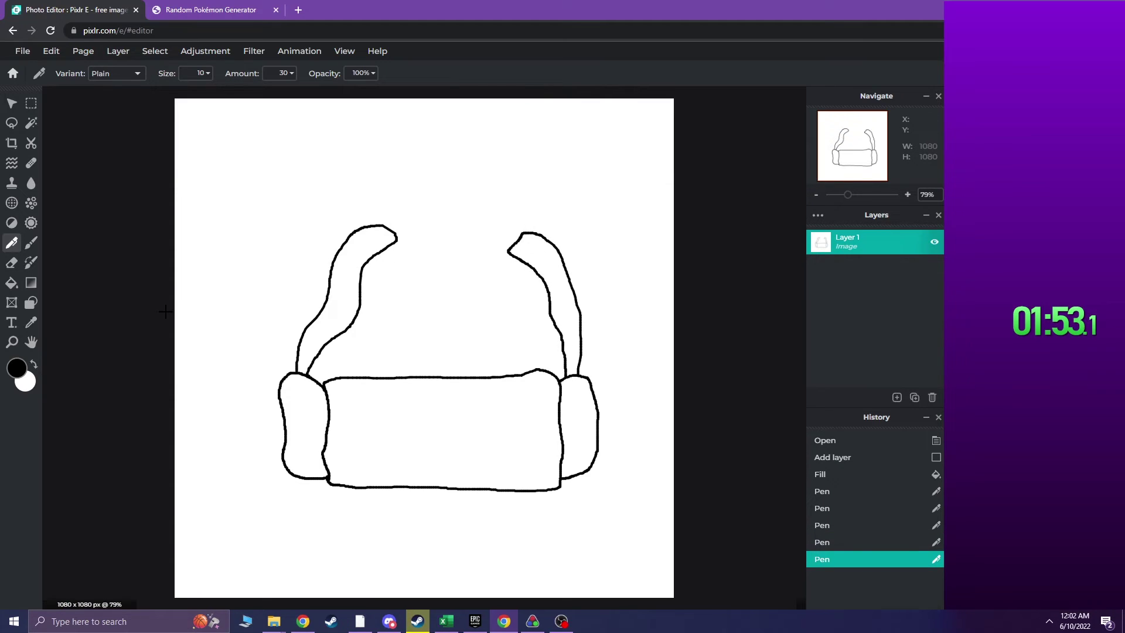
Step: Pick a dark navy colour and fill the rock body with the Paint Bucket
{"action": "left_click", "coordinate": [17, 368]}
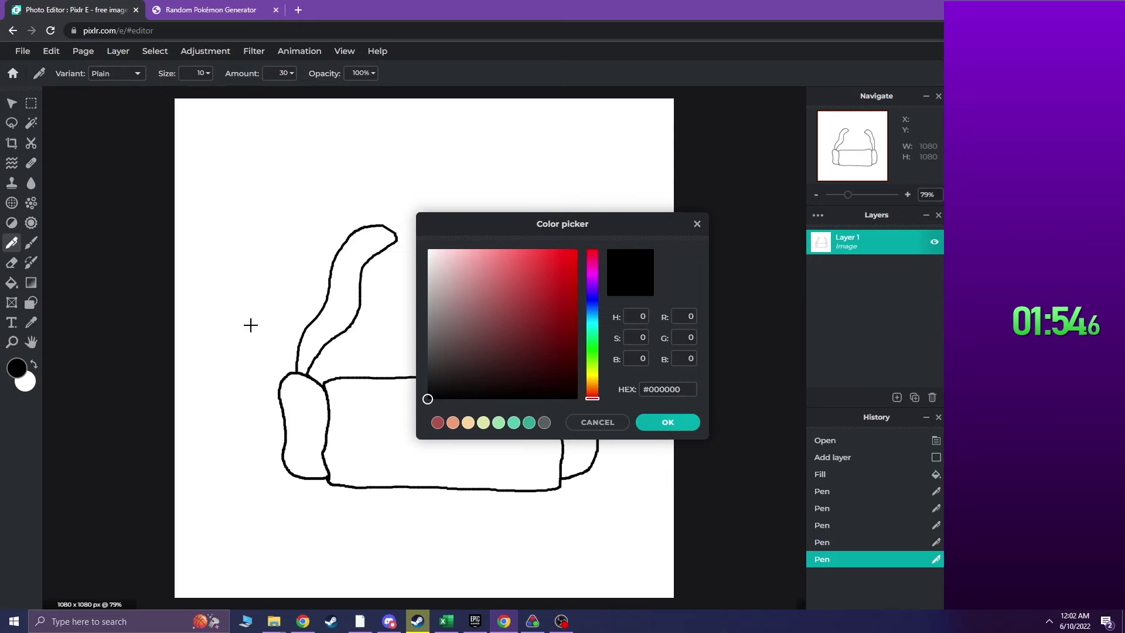
{"action": "left_click", "coordinate": [594, 301]}
{"action": "left_click_drag", "start_coordinate": [558, 376], "coordinate": [553, 370]}
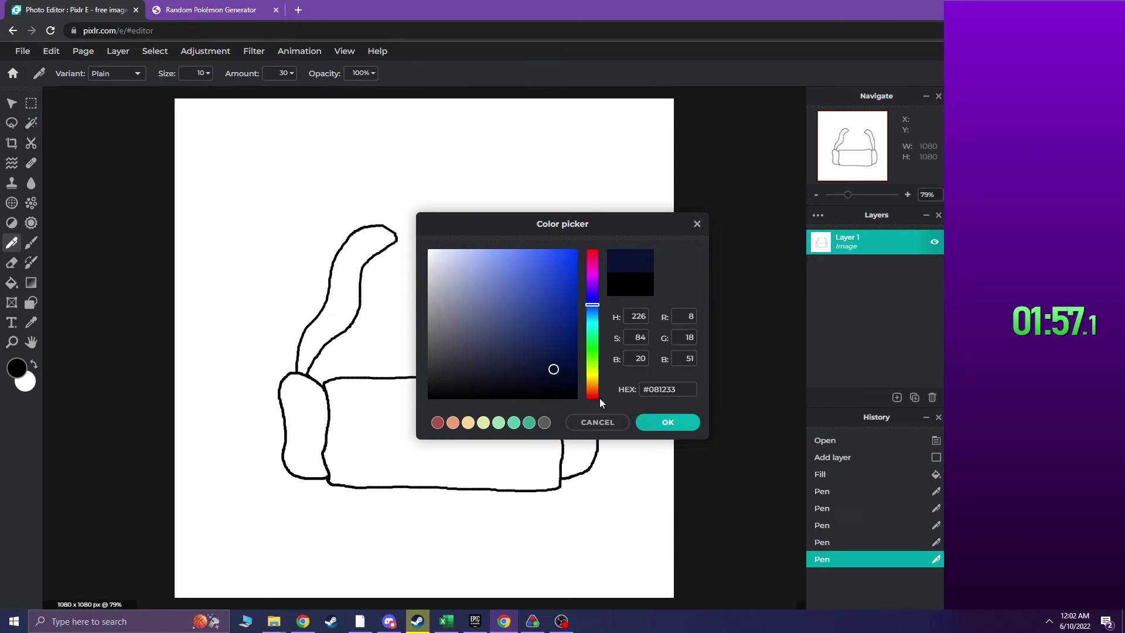
{"action": "left_click", "coordinate": [668, 422]}
{"action": "left_click", "coordinate": [12, 282]}
{"action": "left_click", "coordinate": [382, 431]}
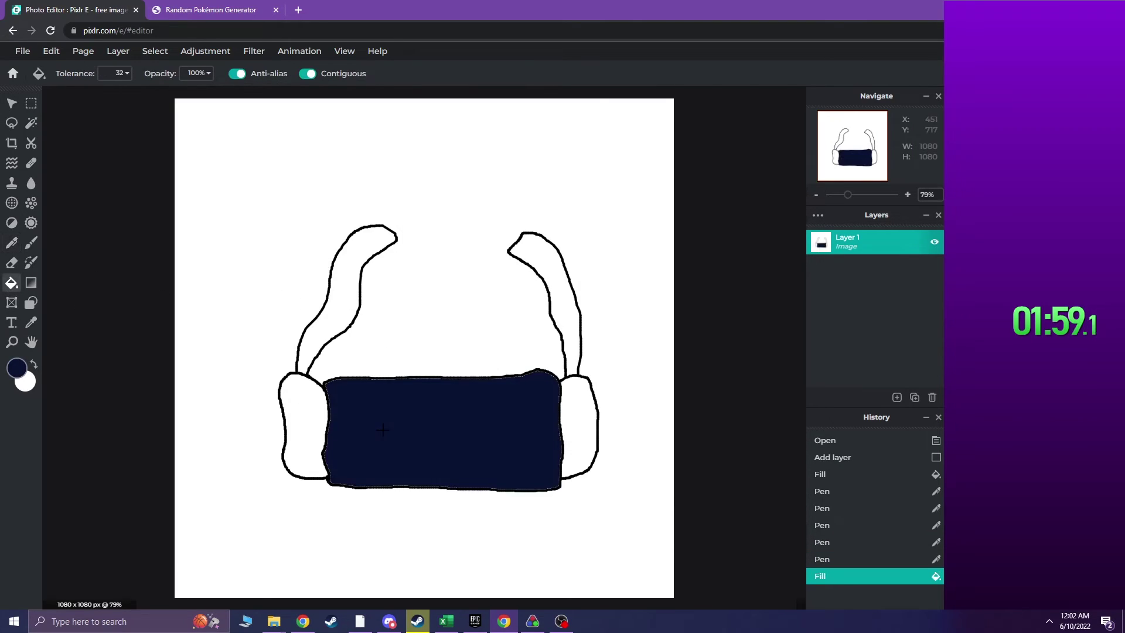
Step: Fill both side shells with a dark olive colour
{"action": "left_click", "coordinate": [17, 367]}
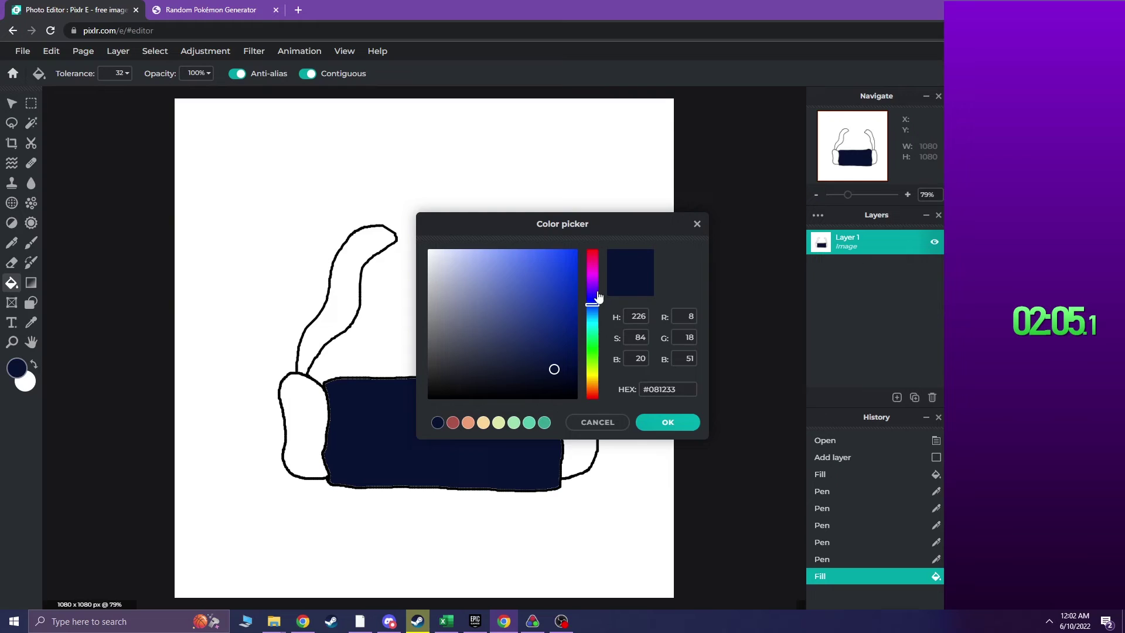
{"action": "left_click", "coordinate": [594, 335]}
{"action": "left_click_drag", "start_coordinate": [593, 339], "coordinate": [599, 374]}
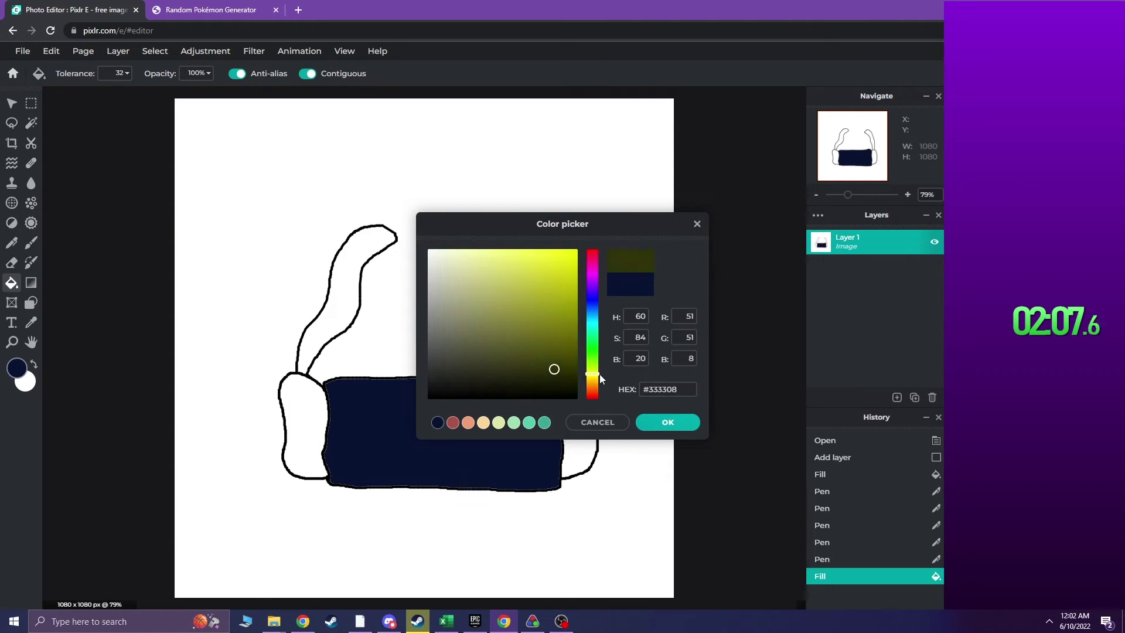
{"action": "left_click", "coordinate": [568, 374]}
{"action": "left_click", "coordinate": [667, 422]}
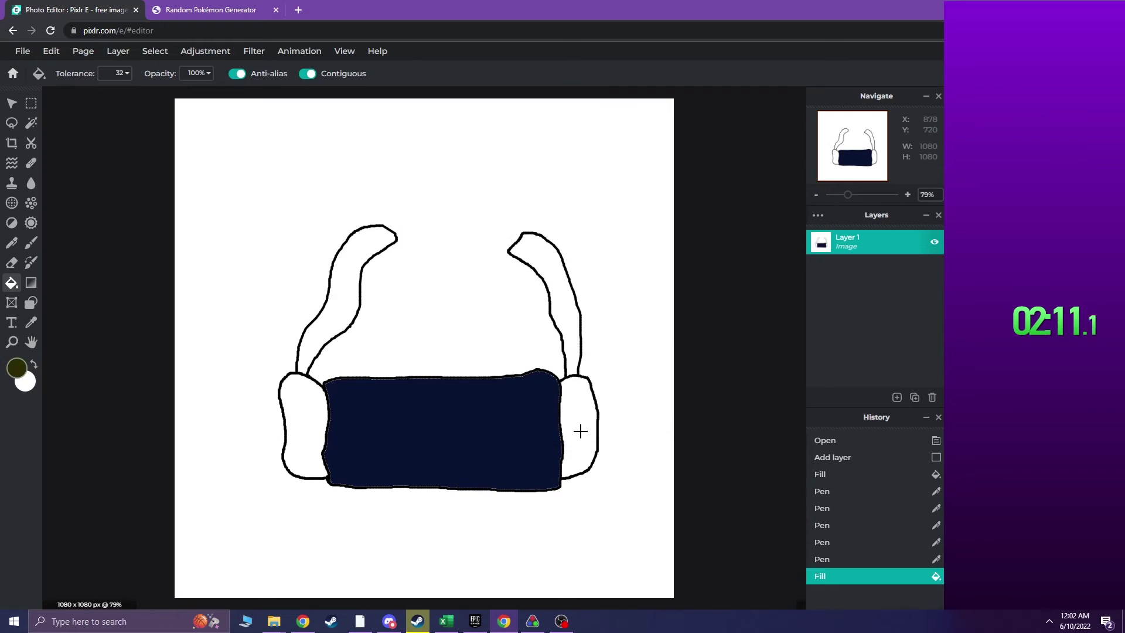
{"action": "left_click", "coordinate": [580, 432]}
{"action": "left_click", "coordinate": [311, 439]}
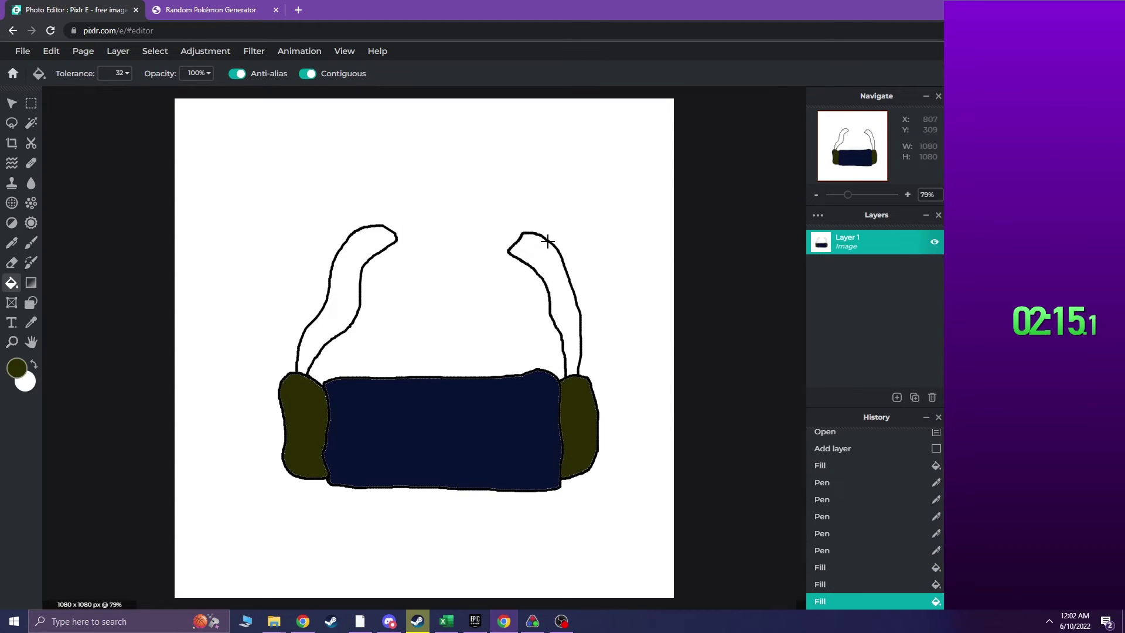
Step: Fill both worms with a light tan-orange colour
{"action": "left_click", "coordinate": [17, 368]}
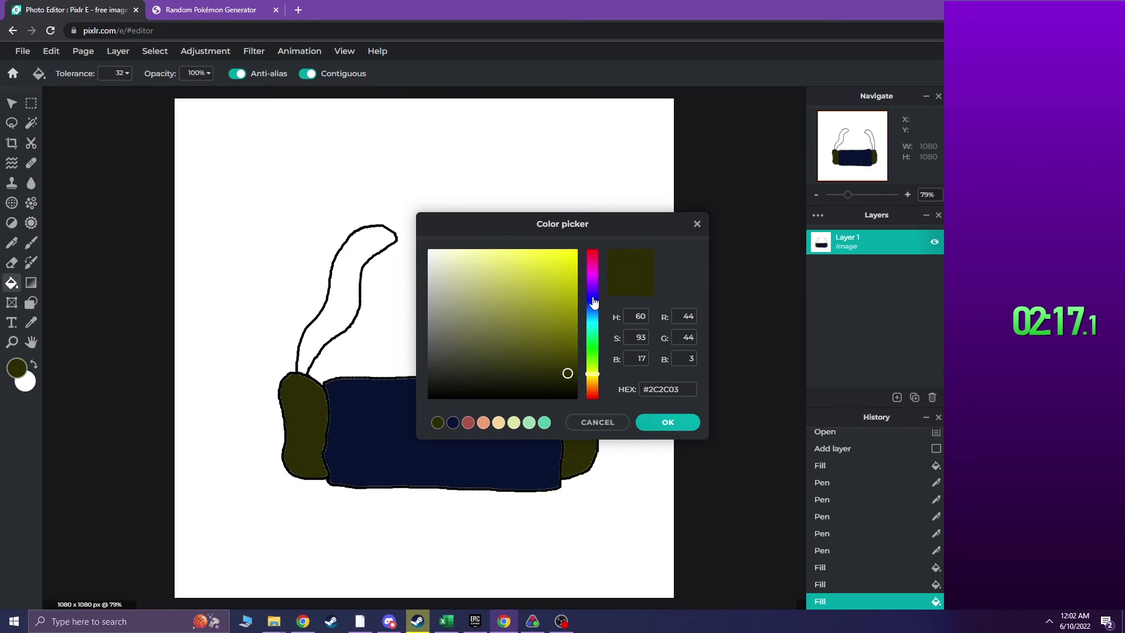
{"action": "left_click_drag", "start_coordinate": [592, 381], "coordinate": [593, 384]}
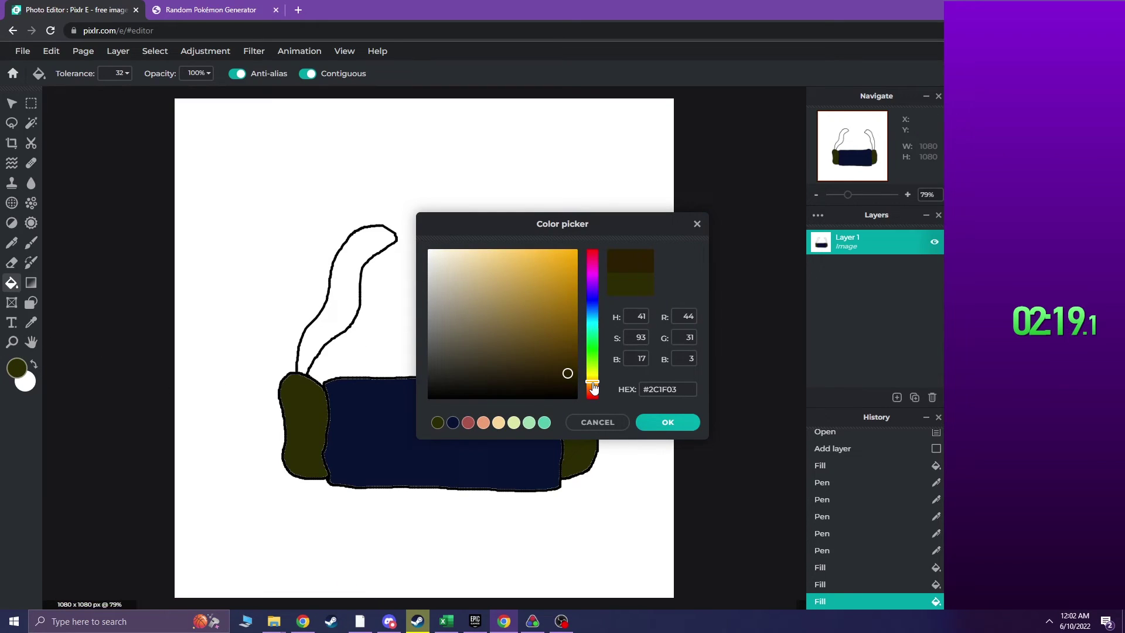
{"action": "left_click_drag", "start_coordinate": [560, 252], "coordinate": [515, 227]}
{"action": "left_click", "coordinate": [668, 423]}
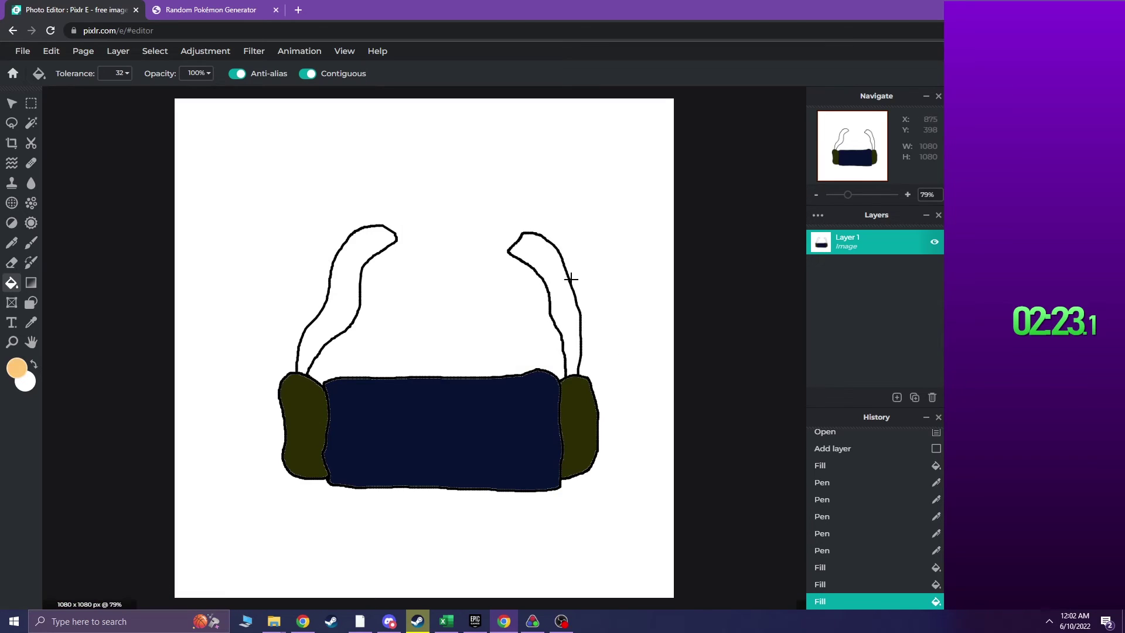
{"action": "left_click", "coordinate": [570, 276]}
{"action": "left_click", "coordinate": [351, 261]}
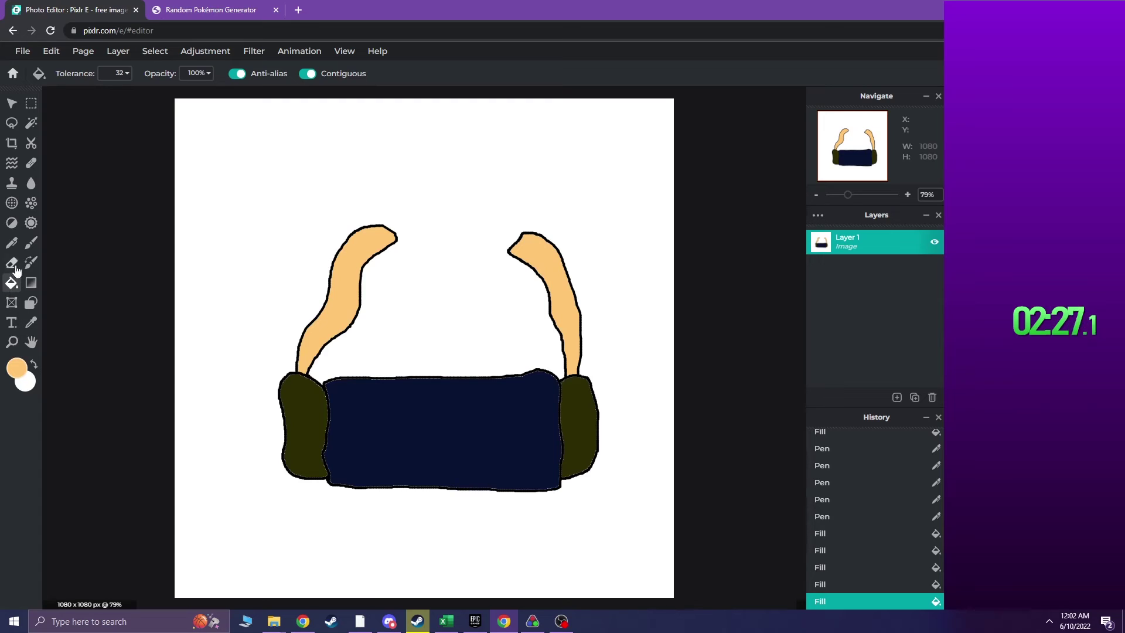
Step: Draw black eyes and smiles on both worms with the Pen
{"action": "left_click", "coordinate": [12, 242]}
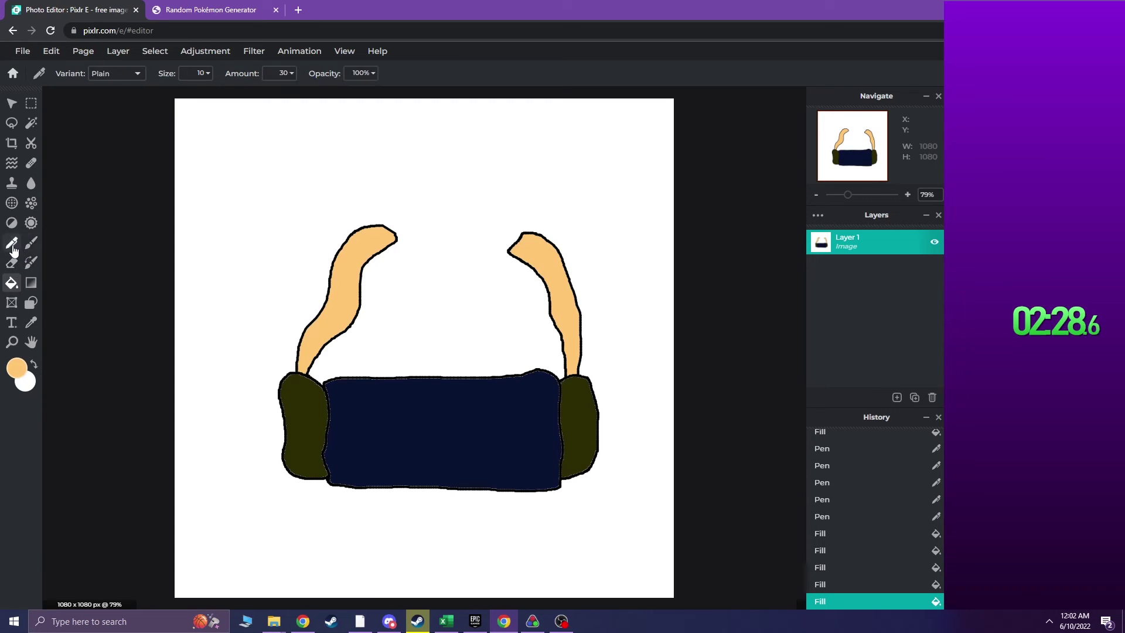
{"action": "left_click", "coordinate": [18, 367]}
{"action": "left_click_drag", "start_coordinate": [495, 377], "coordinate": [428, 398]}
{"action": "left_click", "coordinate": [668, 422]}
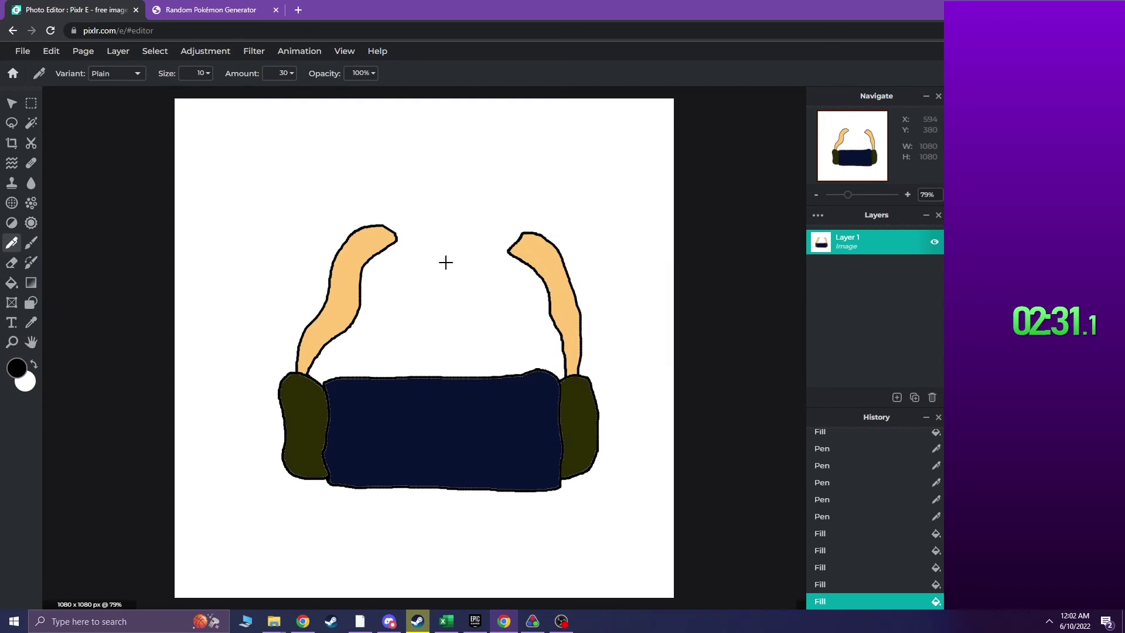
{"action": "left_click", "coordinate": [371, 232]}
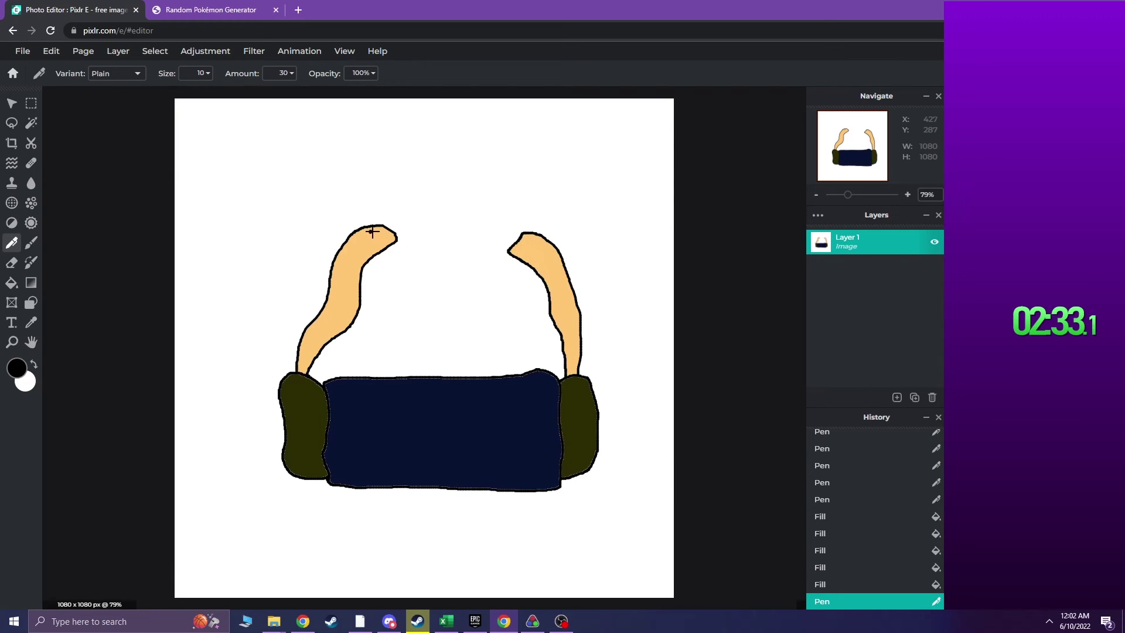
{"action": "left_click", "coordinate": [381, 232]}
{"action": "left_click_drag", "start_coordinate": [370, 239], "coordinate": [384, 239]}
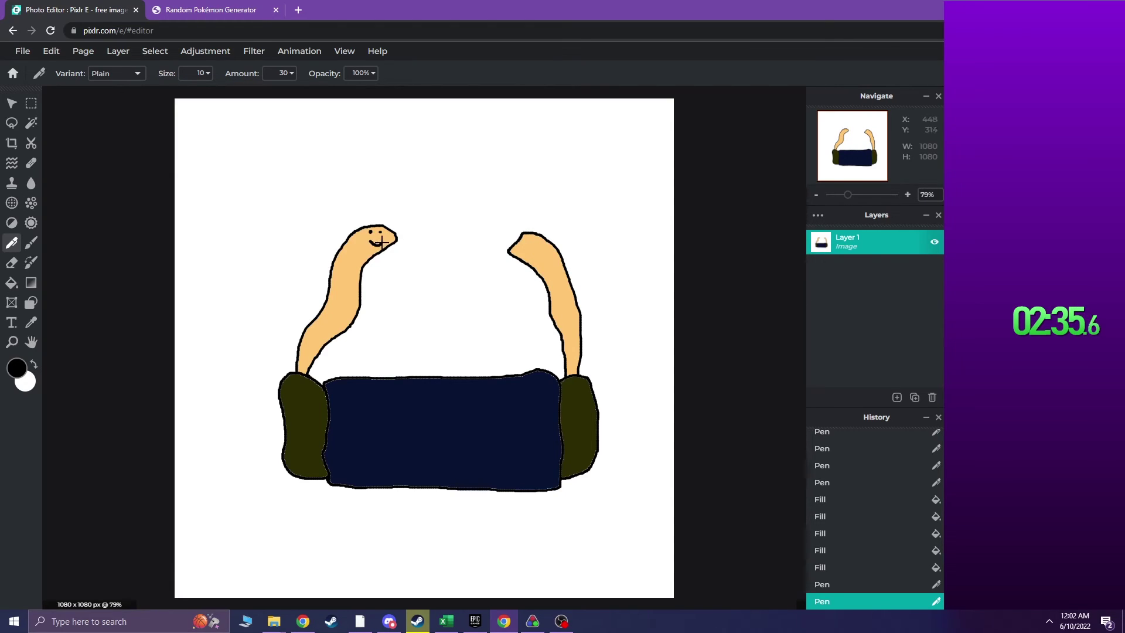
{"action": "left_click", "coordinate": [534, 242]}
{"action": "left_click_drag", "start_coordinate": [523, 250], "coordinate": [537, 251]}
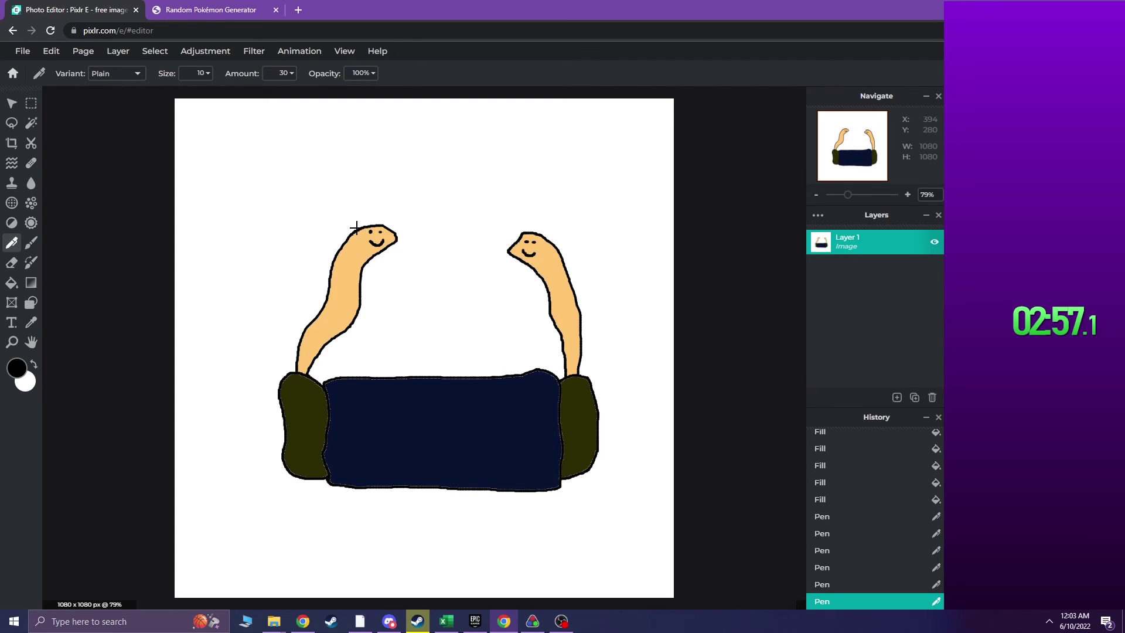
Step: Outline spiky algae tufts on both worm heads and fill them dark green
{"action": "mouse_move", "coordinate": [354, 228]}
{"action": "left_mouse_down"}
{"action": "mouse_move", "coordinate": [344, 218]}
{"action": "mouse_move", "coordinate": [375, 208]}
{"action": "mouse_move", "coordinate": [386, 226]}
{"action": "left_mouse_up"}
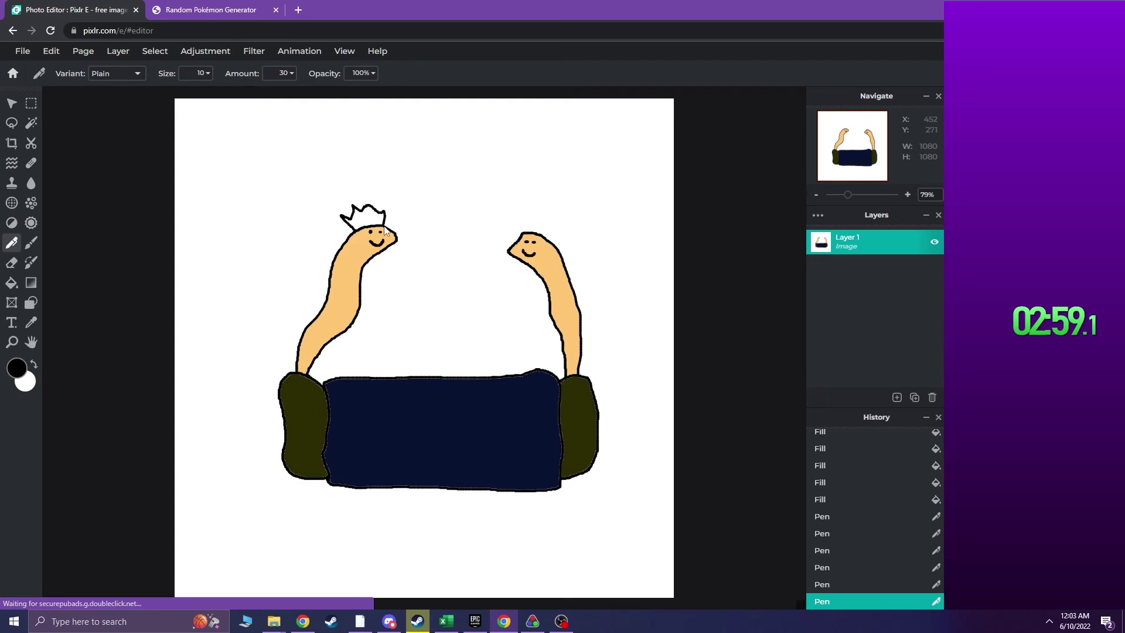
{"action": "left_click_drag", "start_coordinate": [524, 233], "coordinate": [551, 219]}
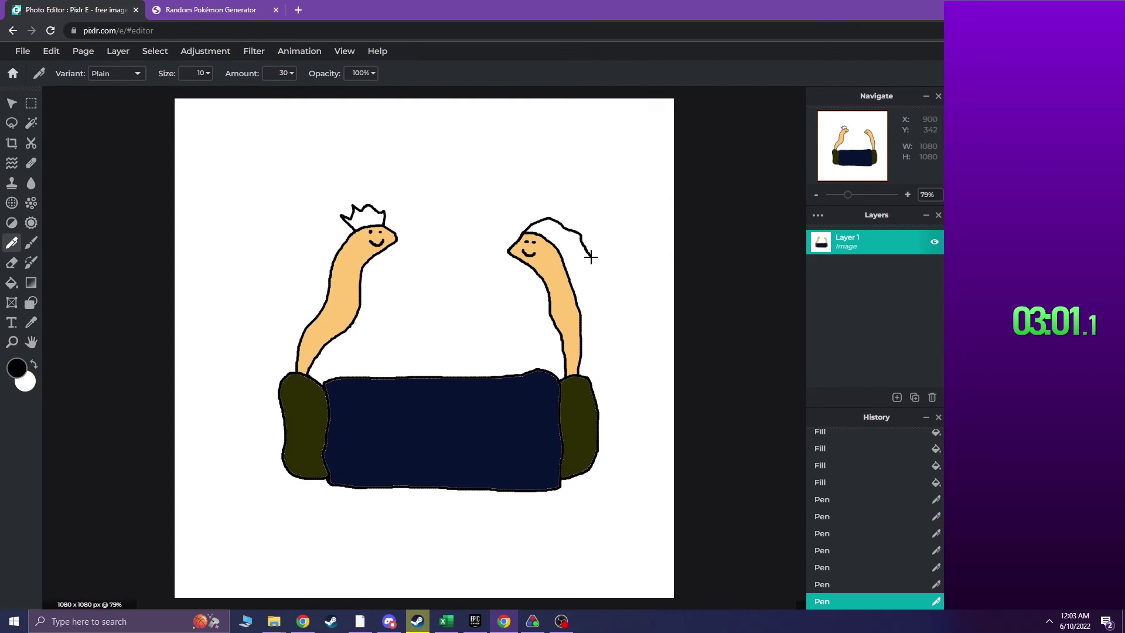
{"action": "left_click_drag", "start_coordinate": [591, 257], "coordinate": [565, 226]}
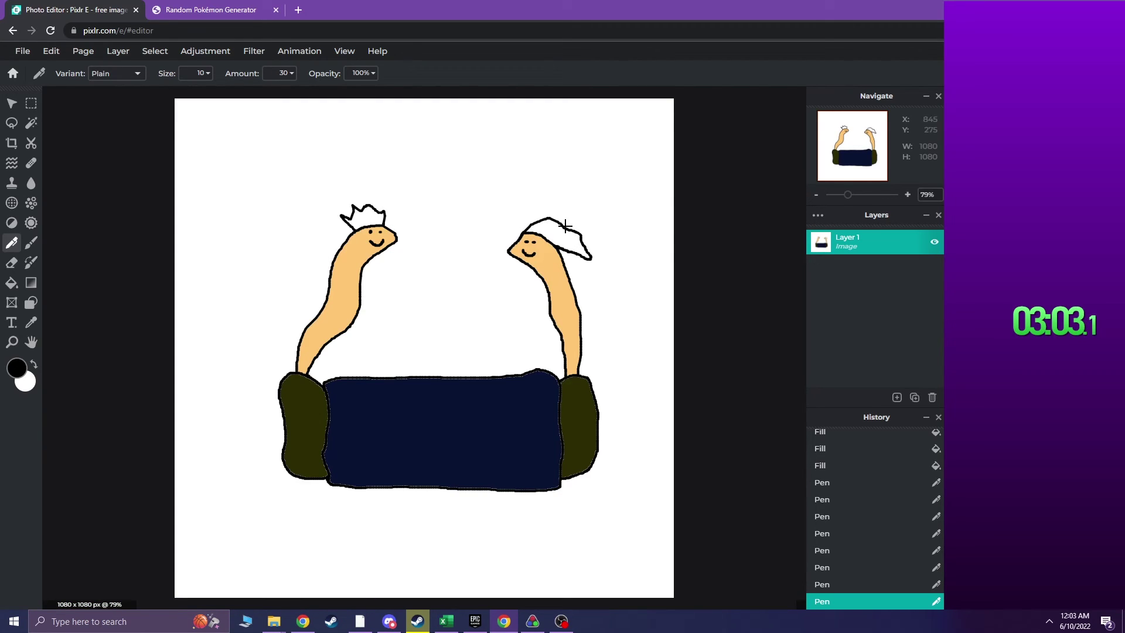
{"action": "left_click", "coordinate": [17, 368]}
{"action": "left_click_drag", "start_coordinate": [593, 364], "coordinate": [595, 338]}
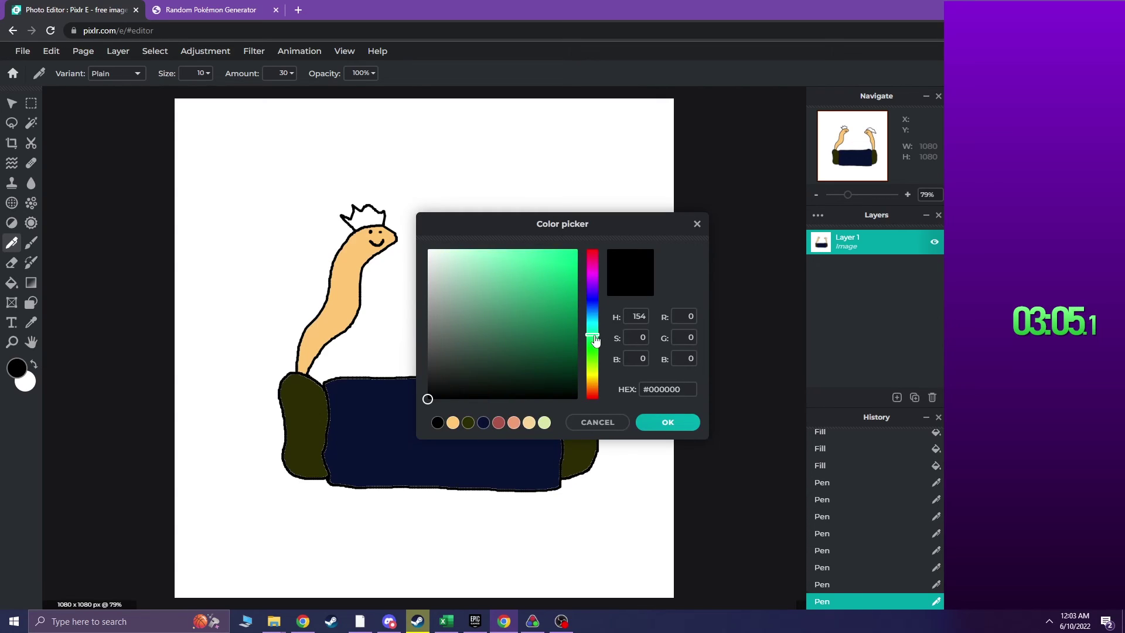
{"action": "left_click", "coordinate": [567, 369]}
{"action": "left_click", "coordinate": [669, 422]}
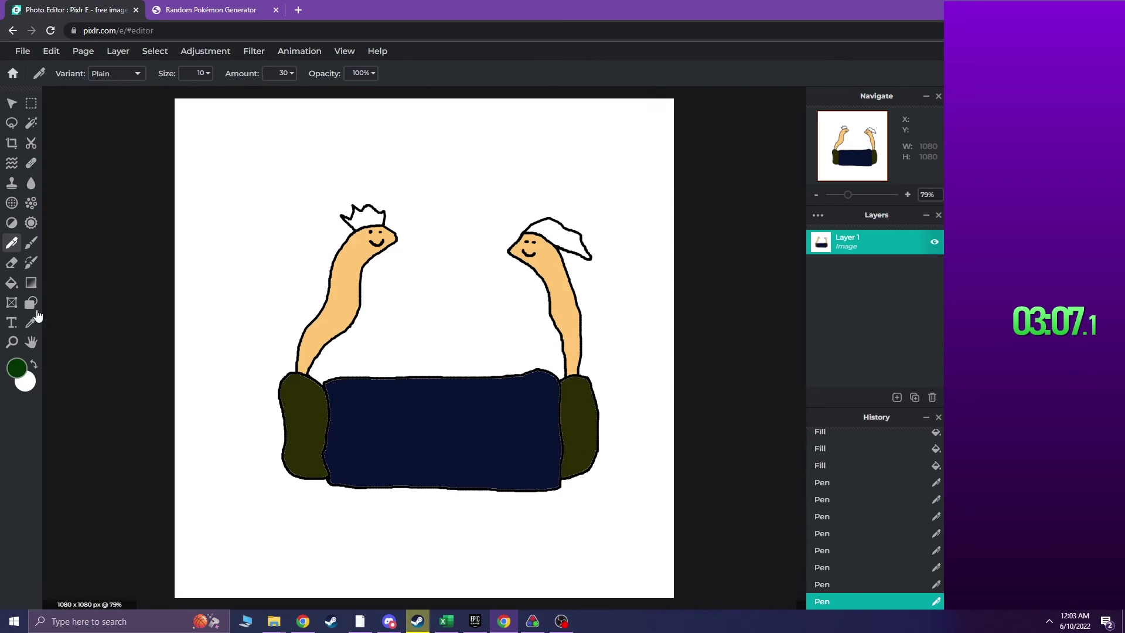
{"action": "left_click", "coordinate": [11, 282]}
{"action": "left_click", "coordinate": [365, 218]}
{"action": "left_click", "coordinate": [556, 233]}
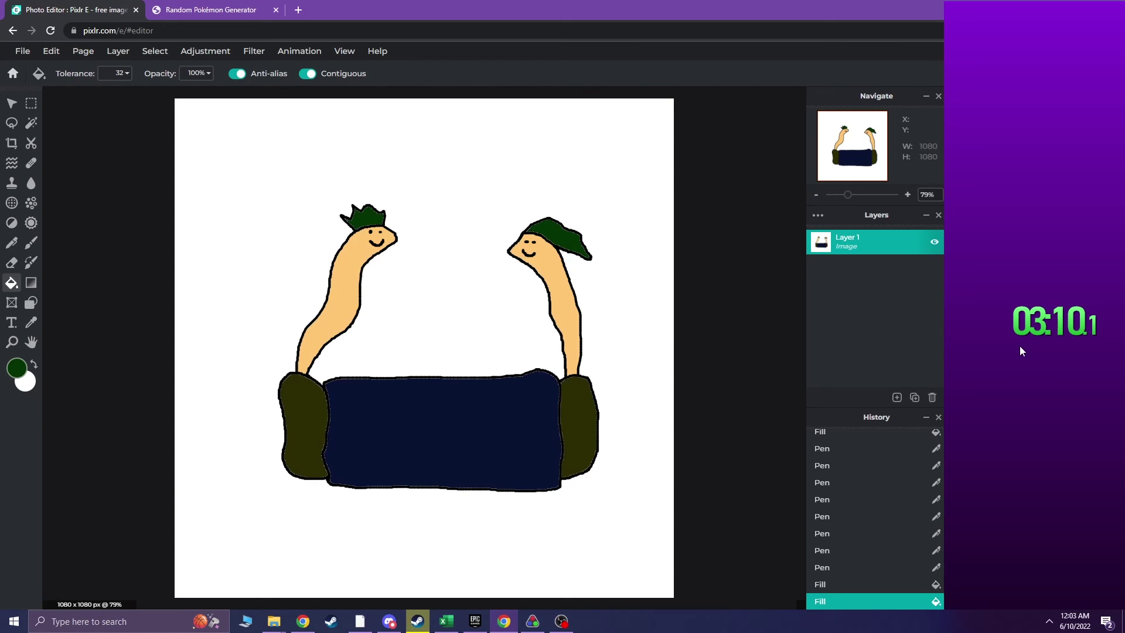
Step: Turn on Binacle's artwork in the generator and compare it with the Pixlr drawing
{"action": "left_click", "coordinate": [211, 10]}
{"action": "left_click", "coordinate": [25, 154]}
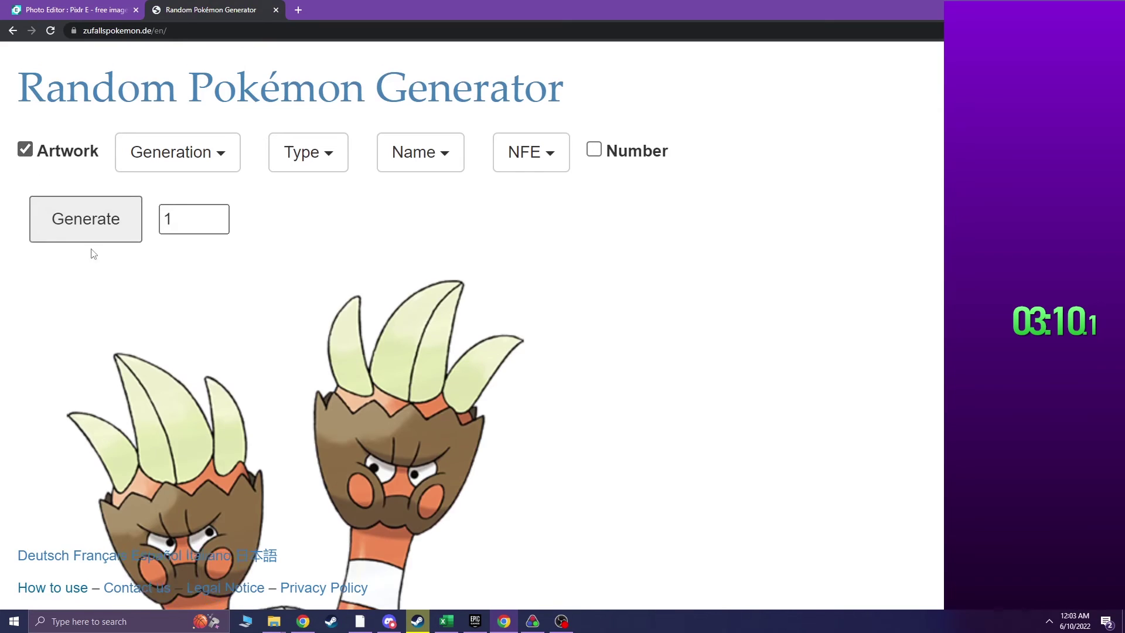
{"action": "scroll", "coordinate": [92, 258], "scroll_direction": "down", "scroll_amount": 3}
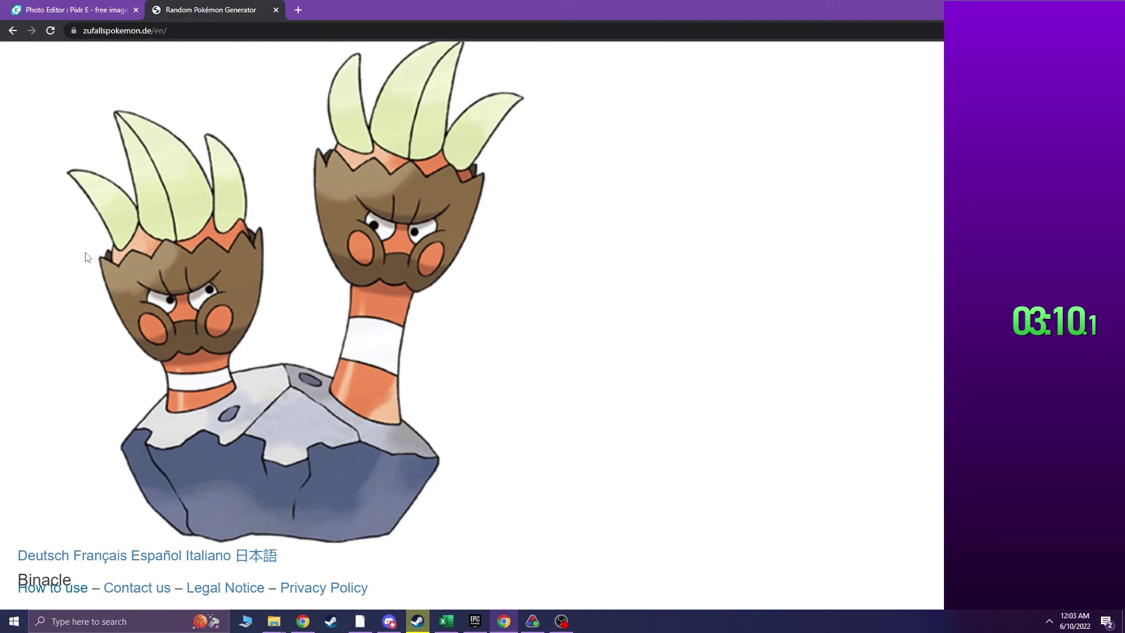
{"action": "left_click", "coordinate": [52, 7]}
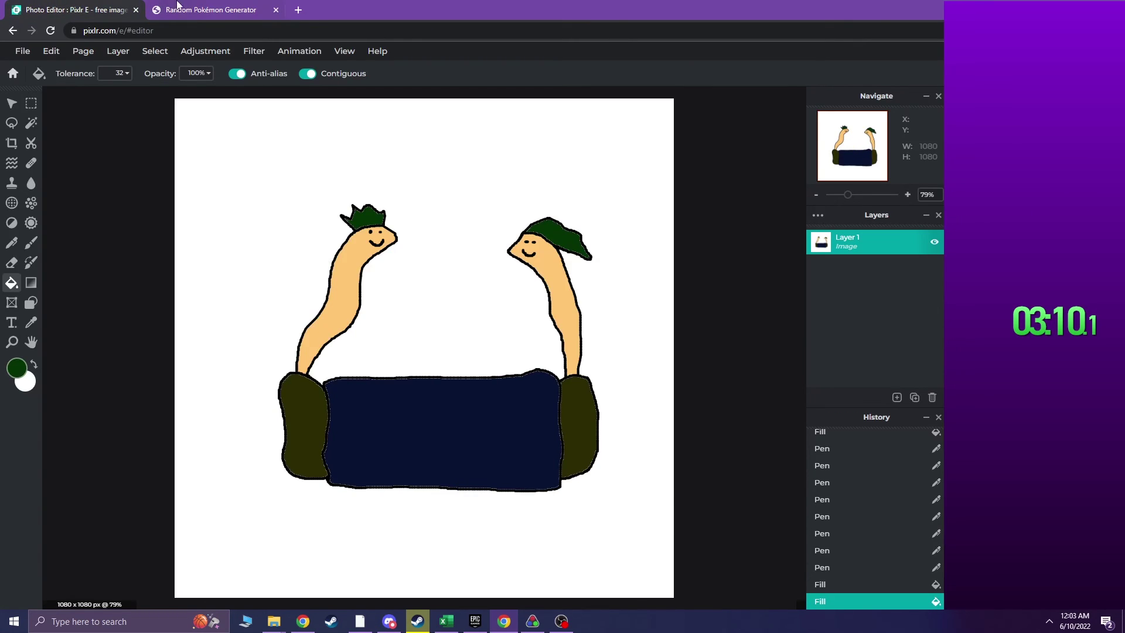
{"action": "left_click", "coordinate": [251, 6]}
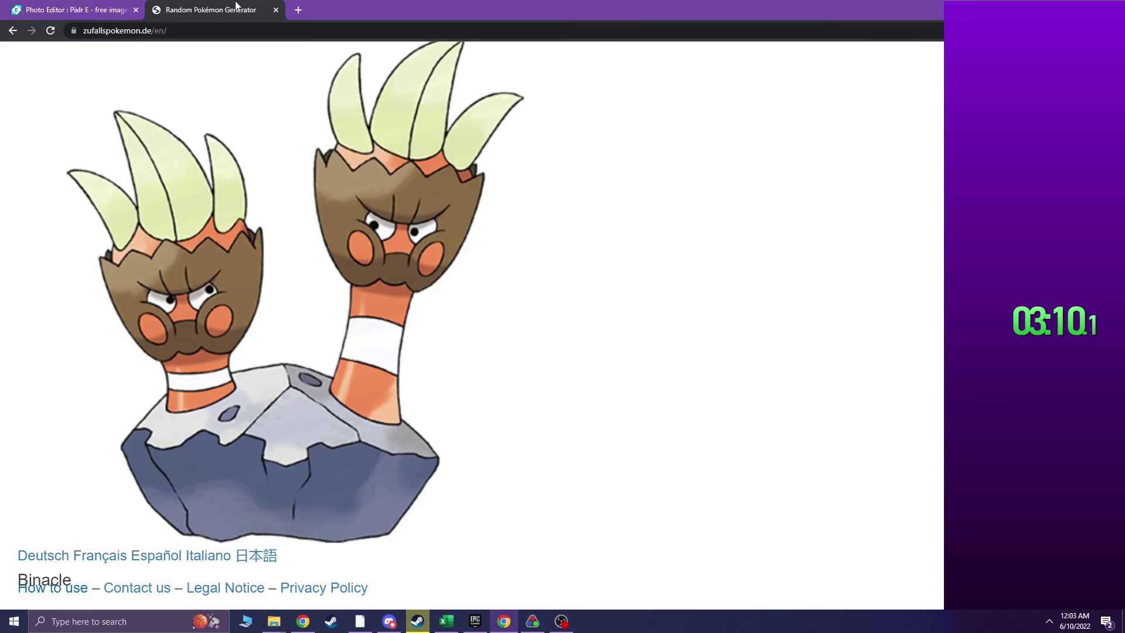
Step: Search Google for 'barnacle', open a barnacle photo in its own tab, then return to the drawing
{"action": "left_click", "coordinate": [298, 10]}
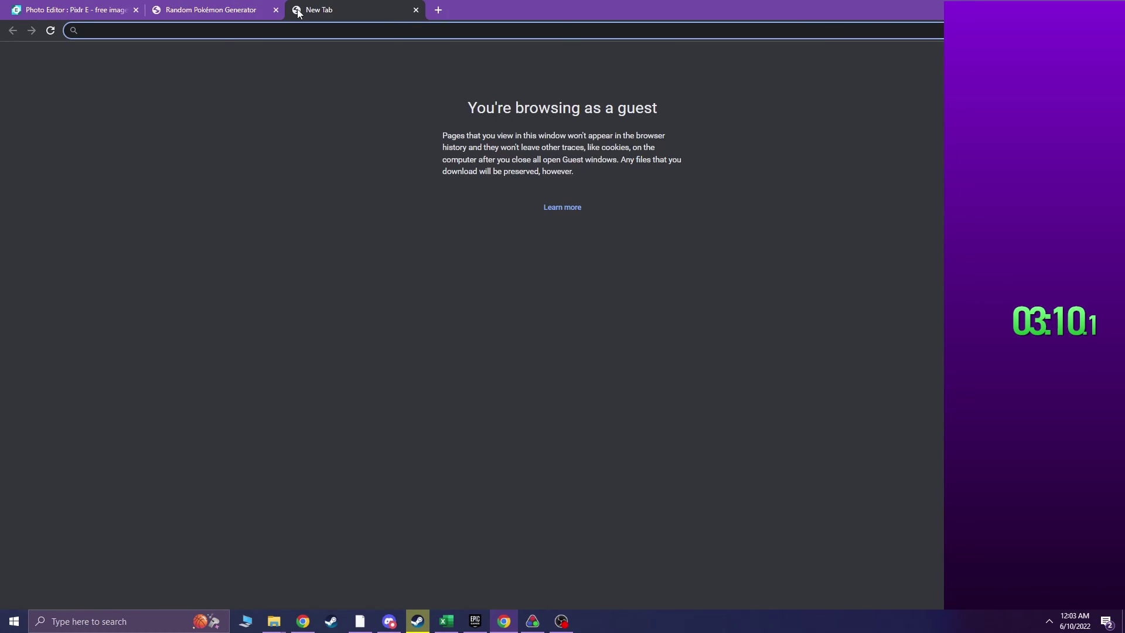
{"action": "type", "text": "barnacle"}
{"action": "key", "text": "Return"}
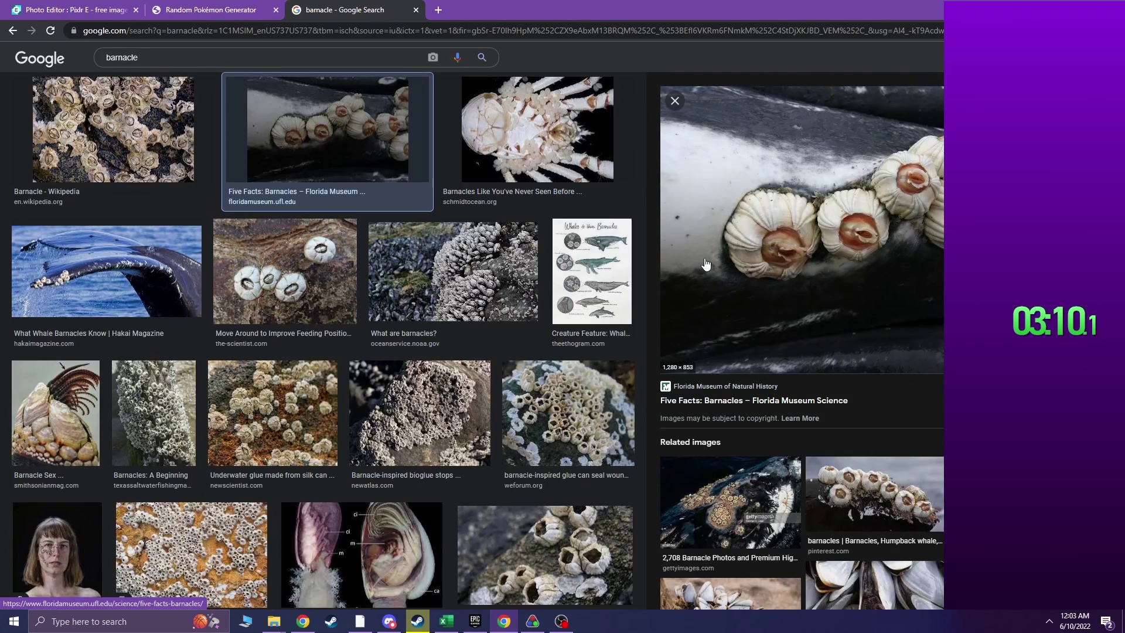
{"action": "right_click", "coordinate": [738, 262]}
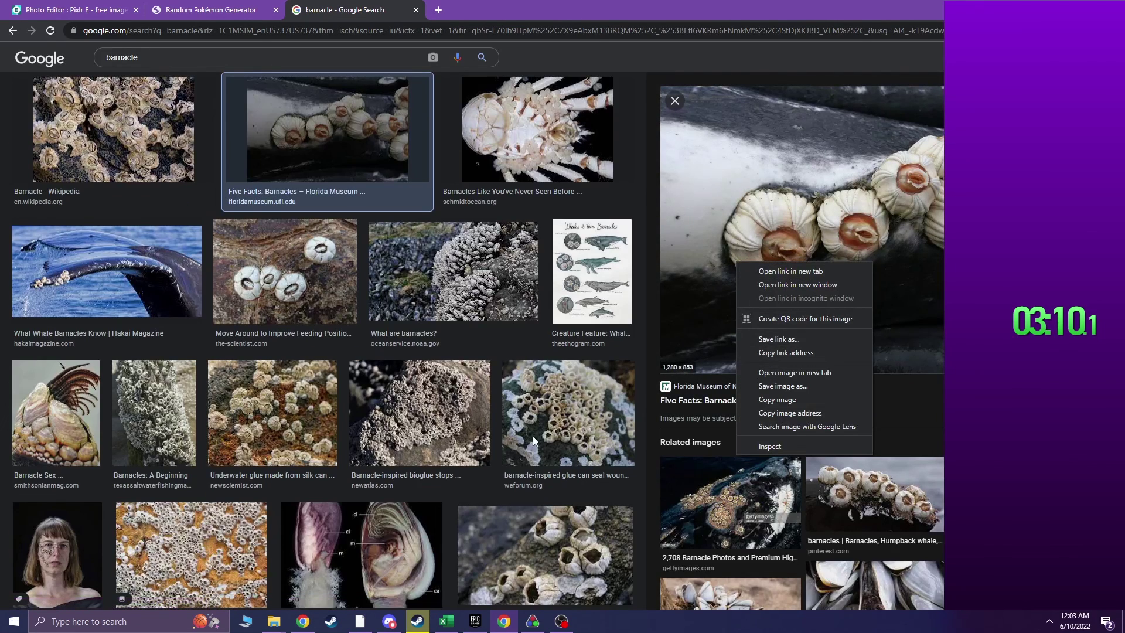
{"action": "left_click", "coordinate": [797, 373]}
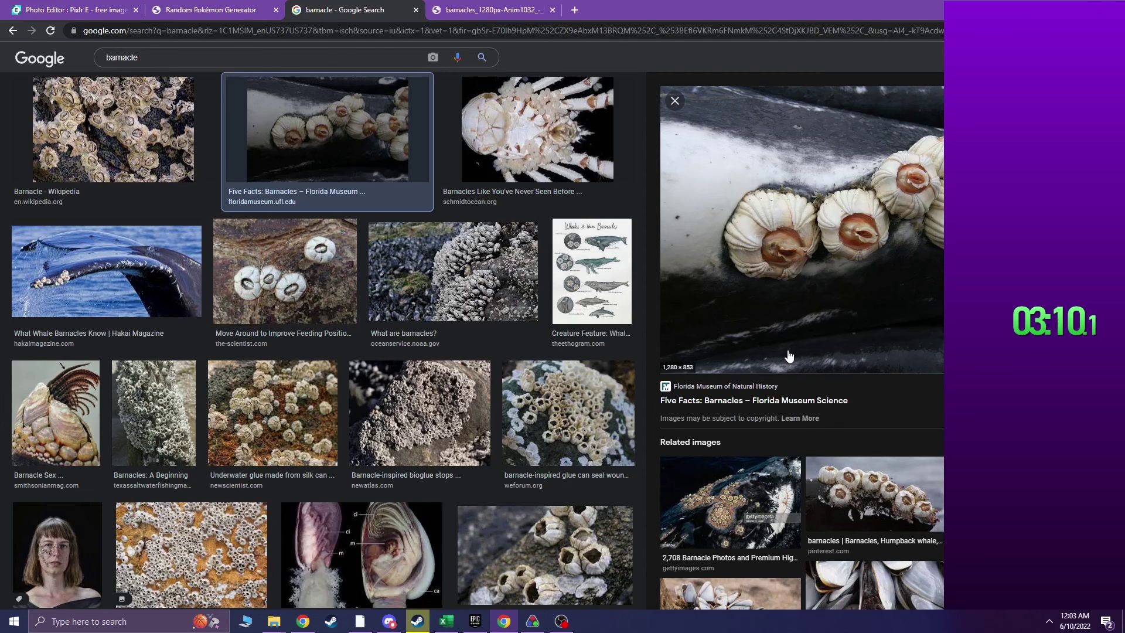
{"action": "left_click", "coordinate": [509, 9]}
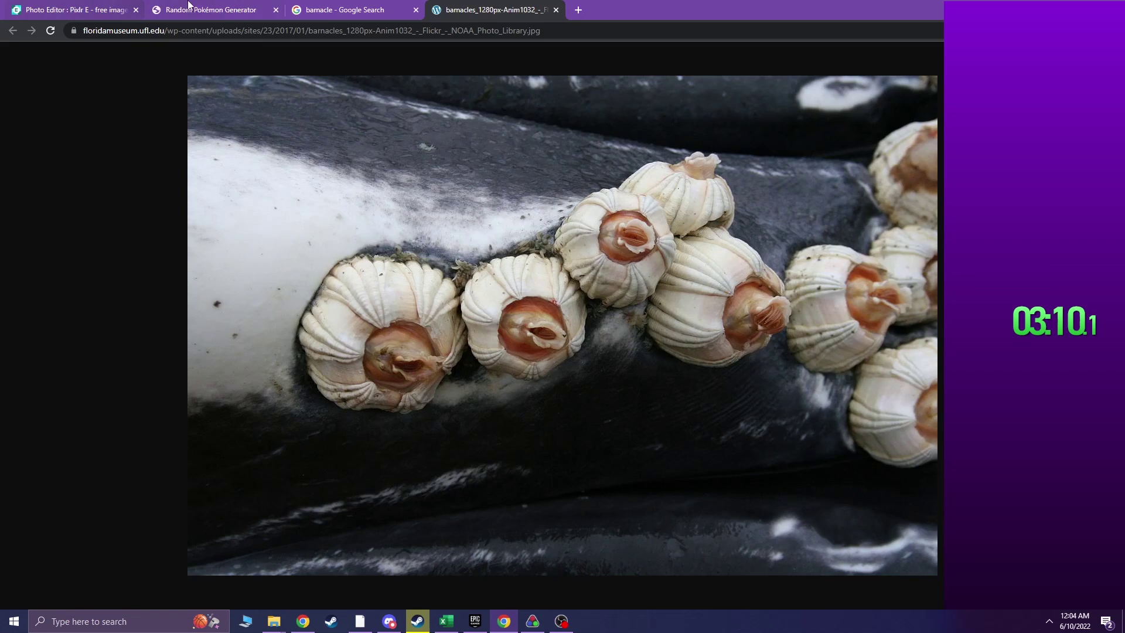
{"action": "left_click", "coordinate": [218, 9]}
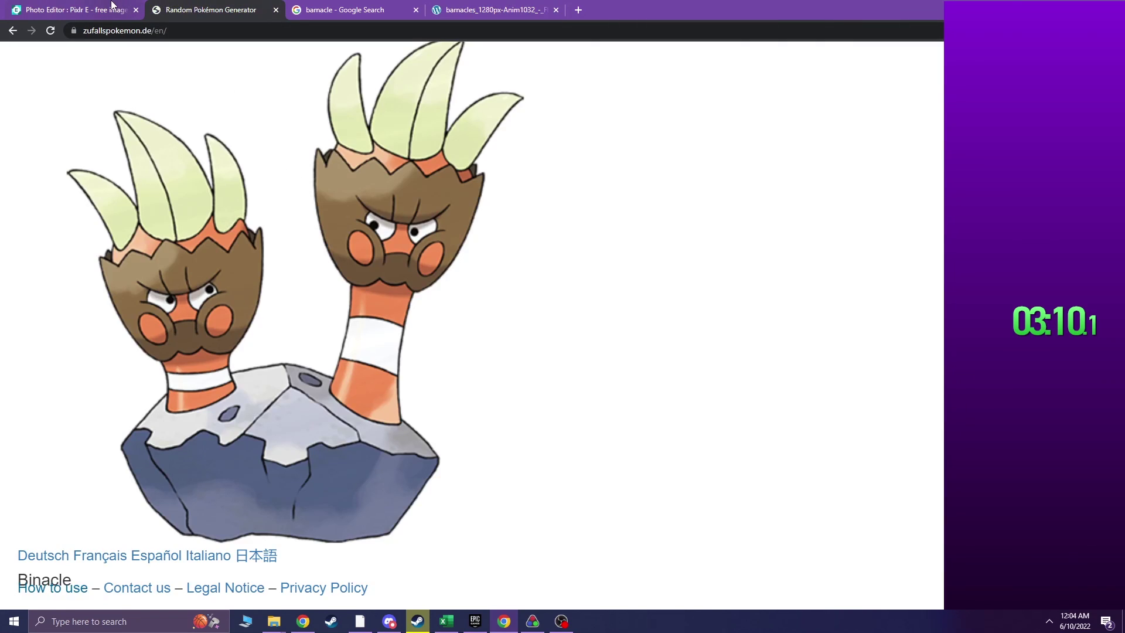
{"action": "left_click", "coordinate": [111, 4]}
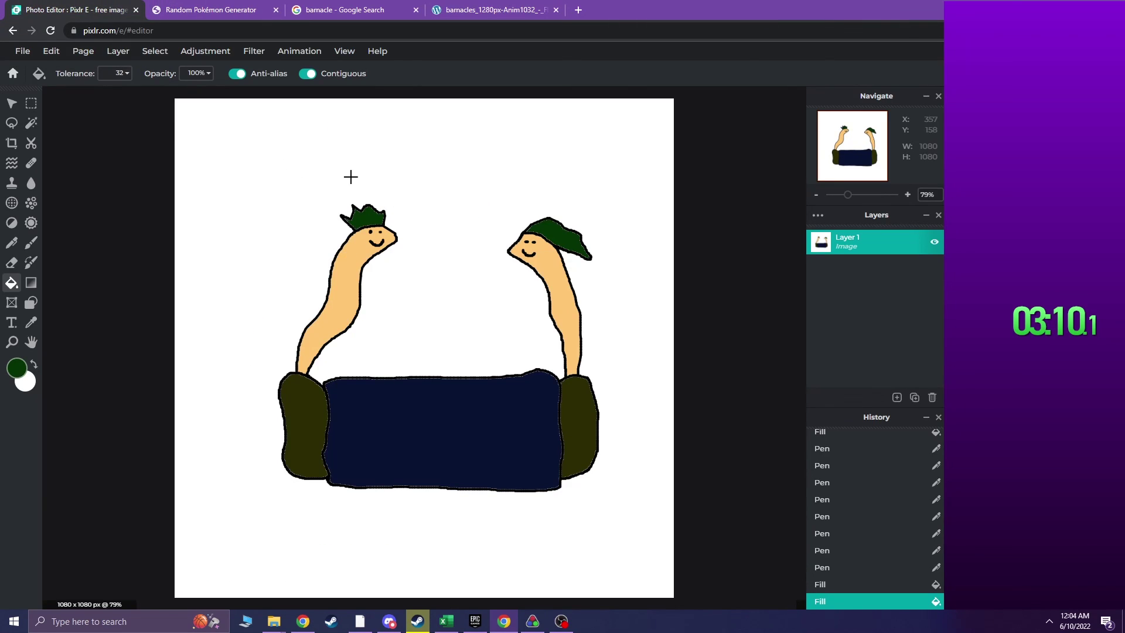